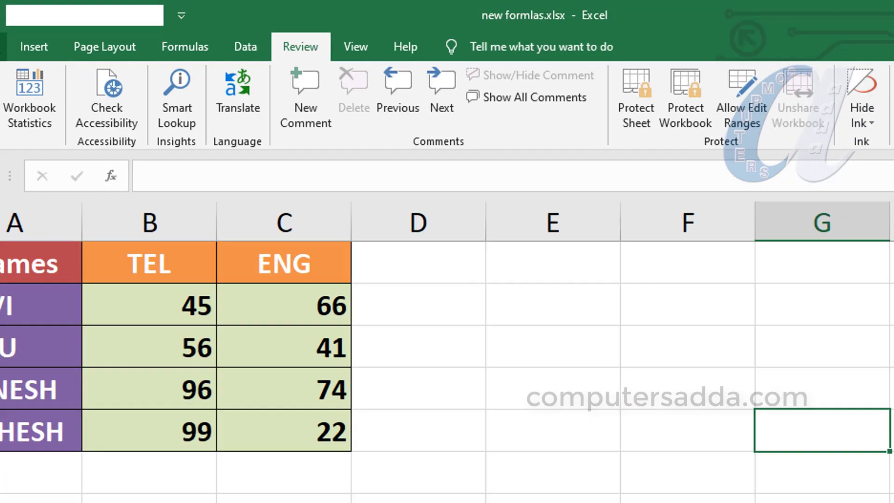
Step: Add a comment reading 'ravi eng marks' to Ravi's ENG mark in cell C2
{"action": "left_click", "coordinate": [59, 32]}
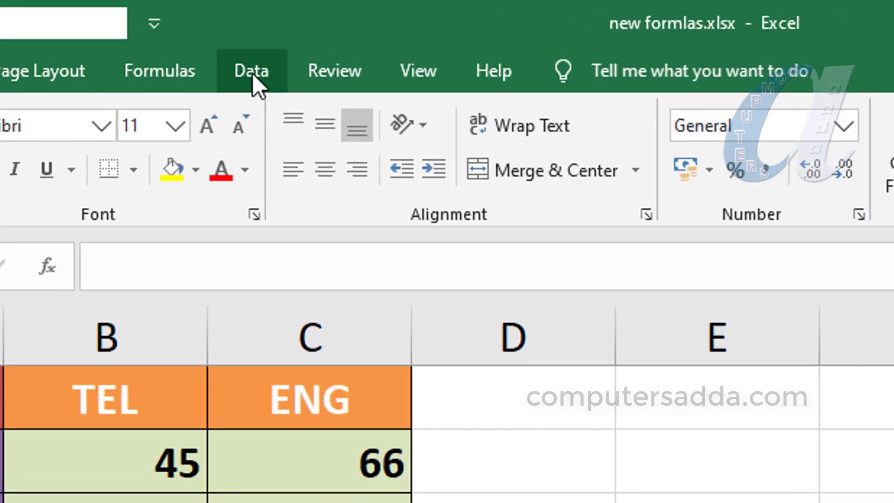
{"action": "left_click", "coordinate": [282, 31]}
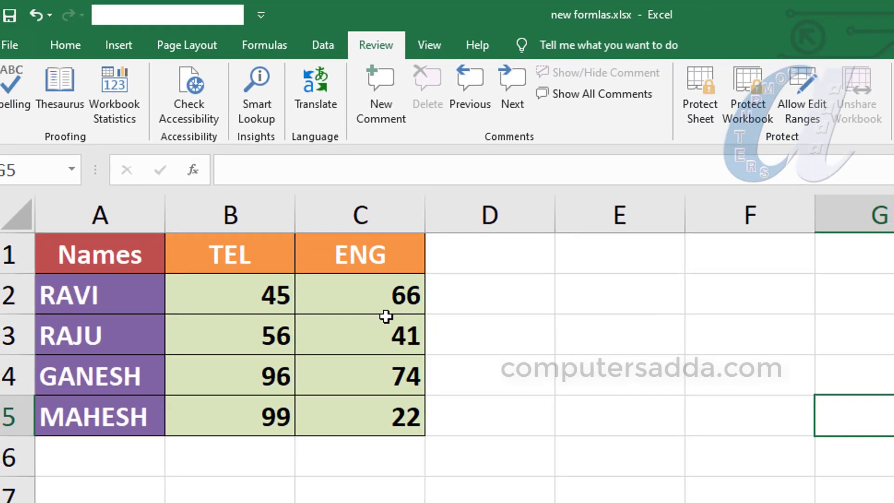
{"action": "left_click", "coordinate": [384, 301]}
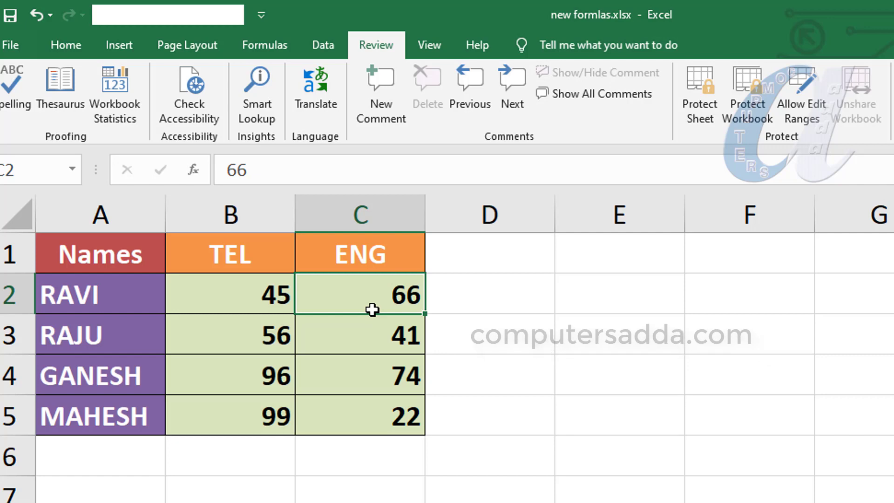
{"action": "left_click", "coordinate": [381, 79]}
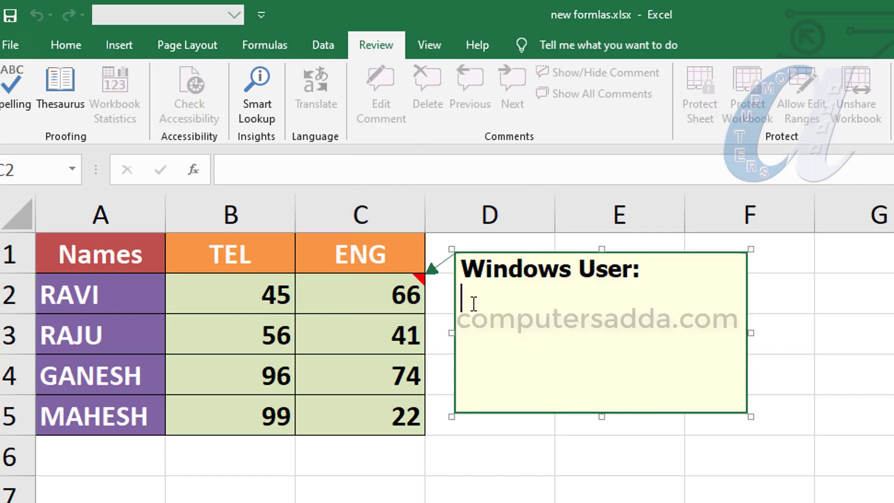
{"action": "type", "text": "ra"}
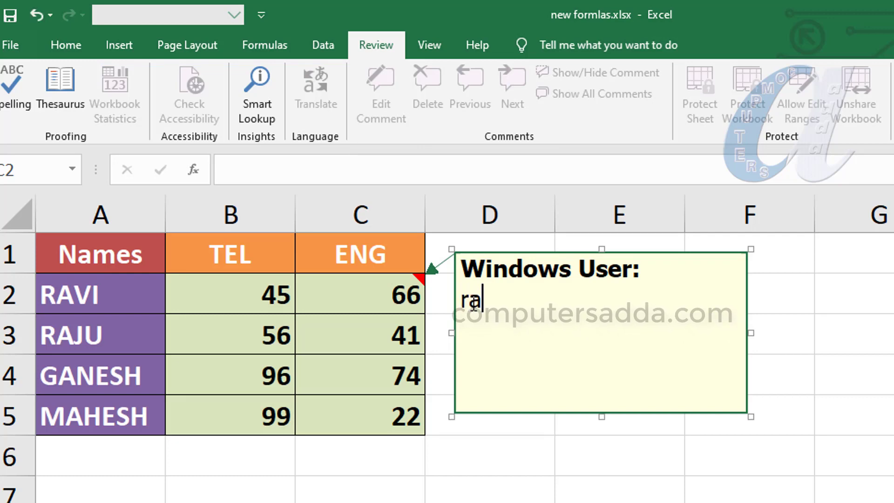
{"action": "type", "text": "vi eng"}
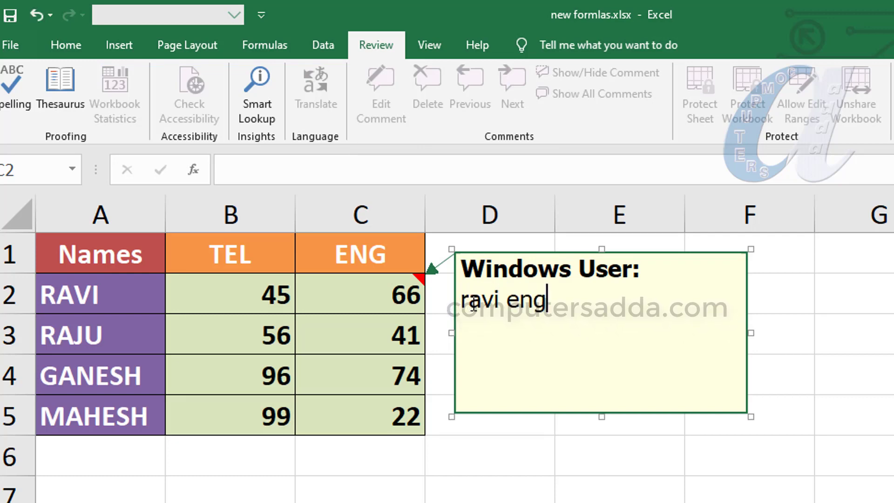
{"action": "type", "text": " marks"}
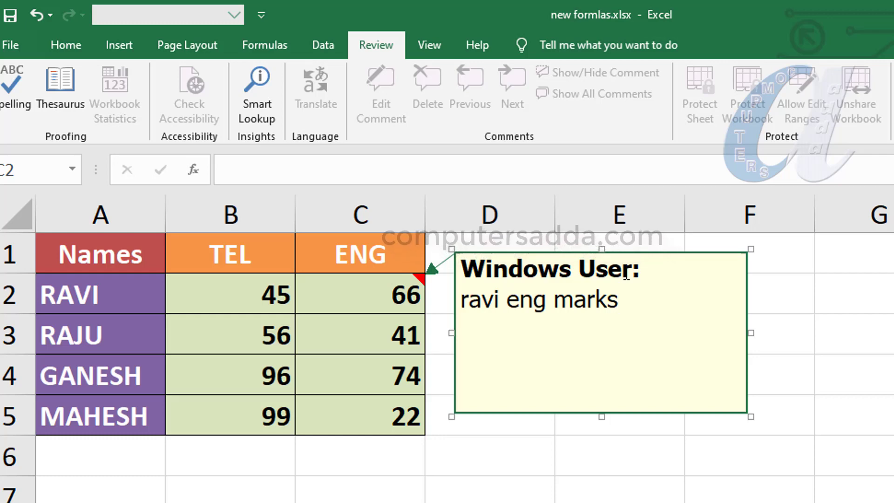
{"action": "left_click", "coordinate": [504, 427]}
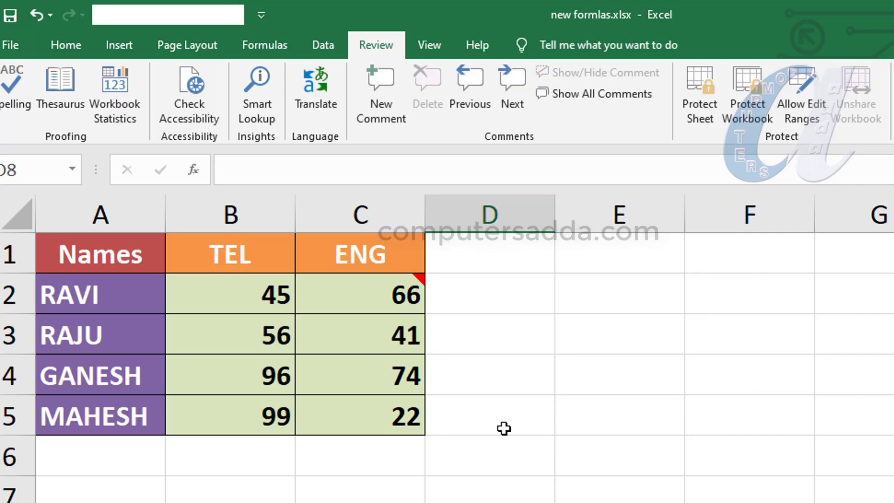
{"action": "left_click", "coordinate": [394, 297]}
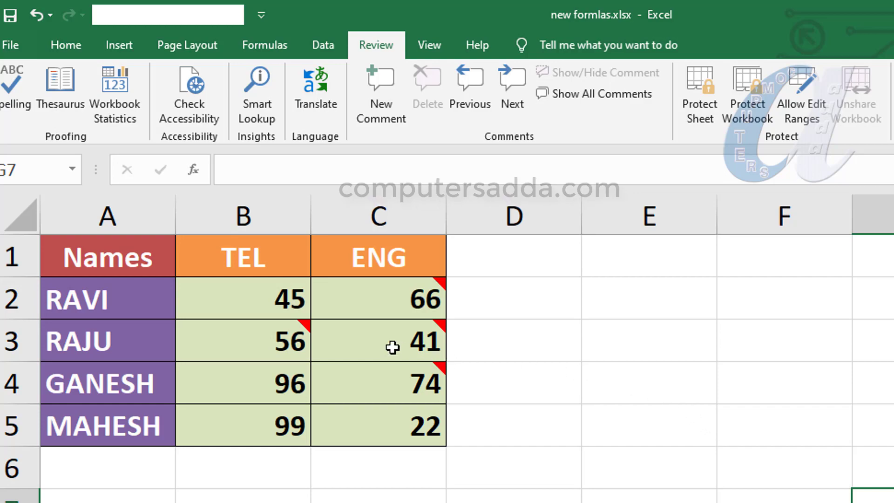
{"action": "mouse_move", "coordinate": [393, 340]}
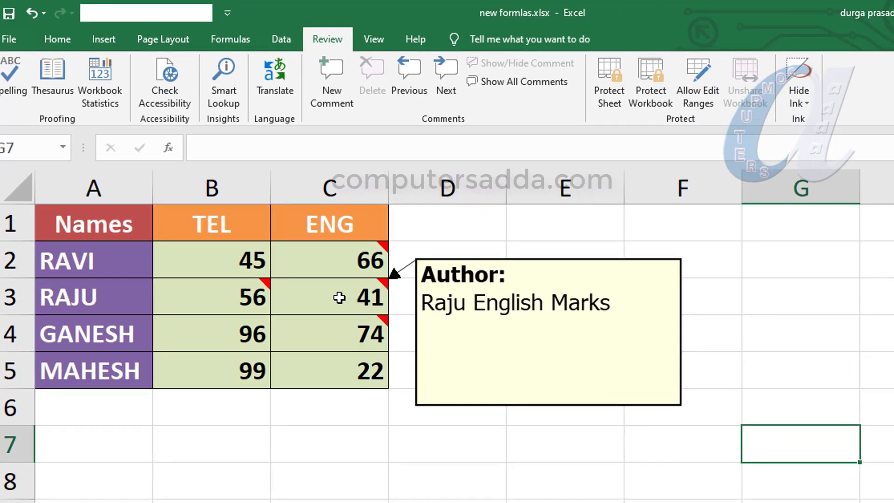
{"action": "mouse_move", "coordinate": [351, 259]}
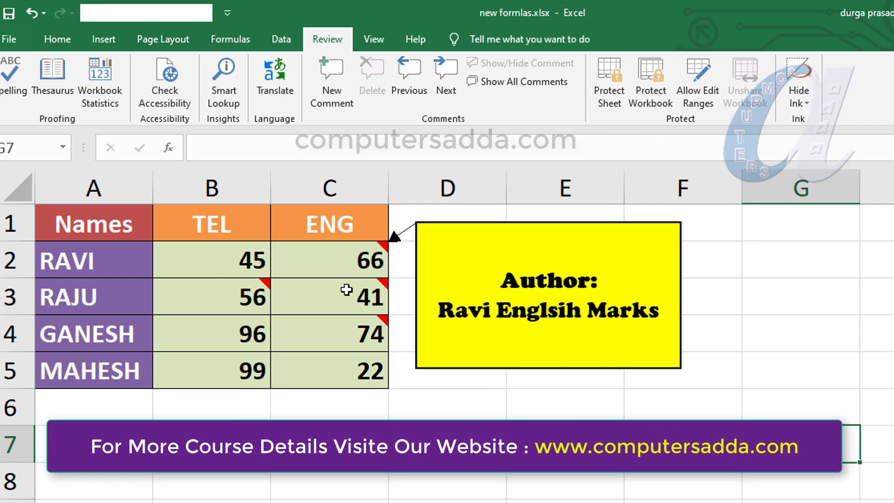
{"action": "mouse_move", "coordinate": [348, 347]}
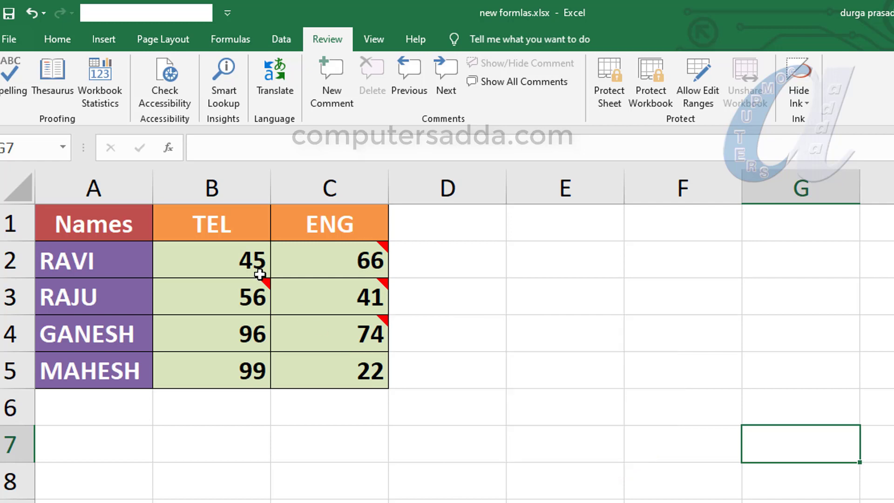
{"action": "mouse_move", "coordinate": [245, 294]}
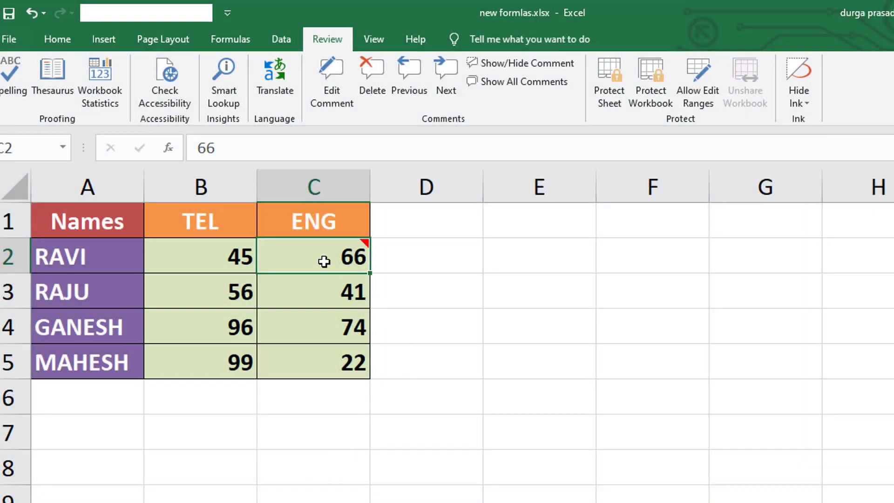
{"action": "mouse_move", "coordinate": [312, 259]}
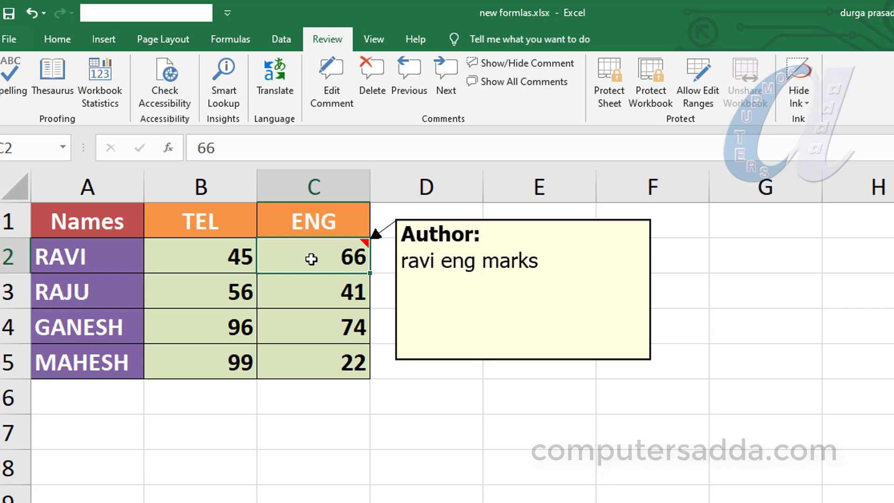
Step: Open the Format Comment settings for C2's 'ravi eng marks' comment box
{"action": "left_click", "coordinate": [339, 82]}
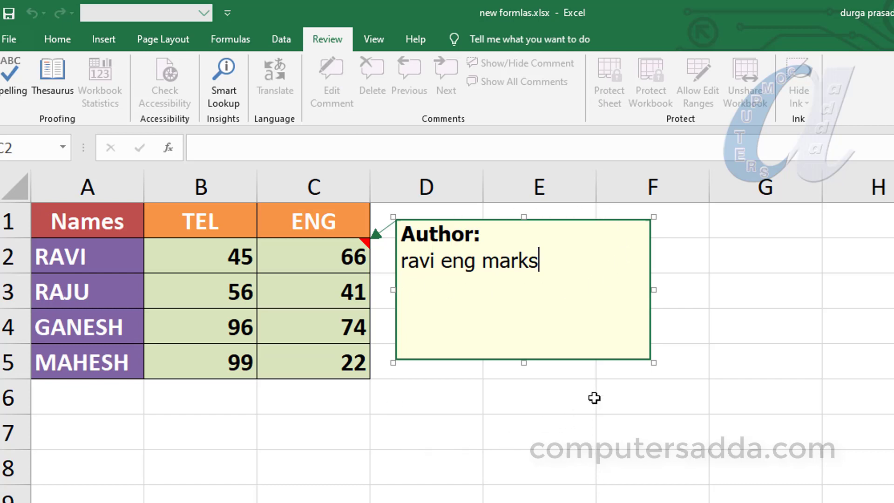
{"action": "left_click", "coordinate": [452, 362]}
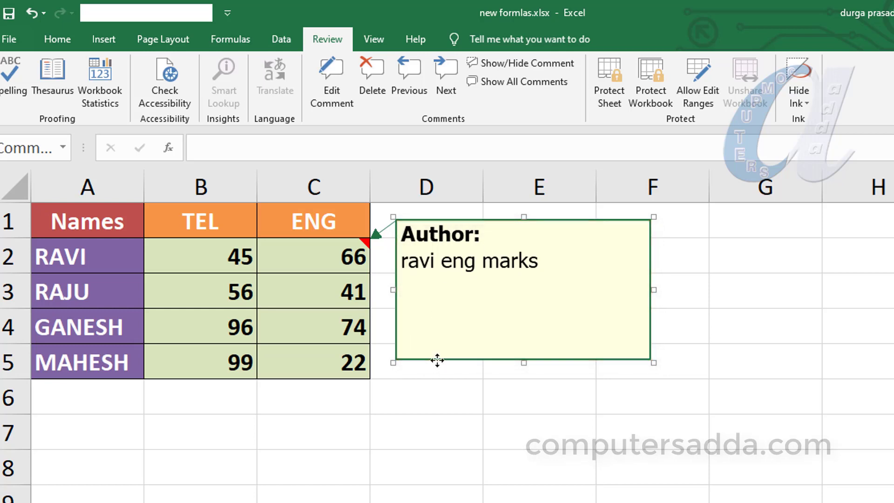
{"action": "right_click", "coordinate": [437, 359]}
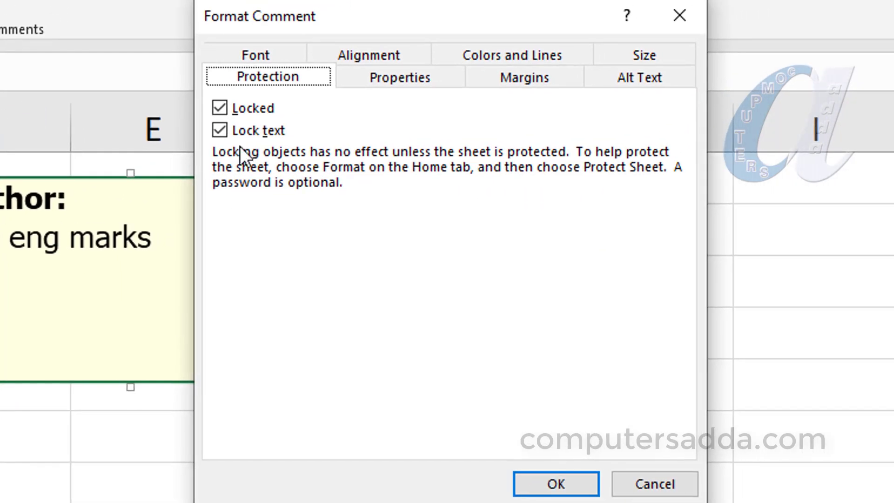
Step: Set the C2 comment text to Hobo Std, Italic, size 14
{"action": "left_click", "coordinate": [272, 52]}
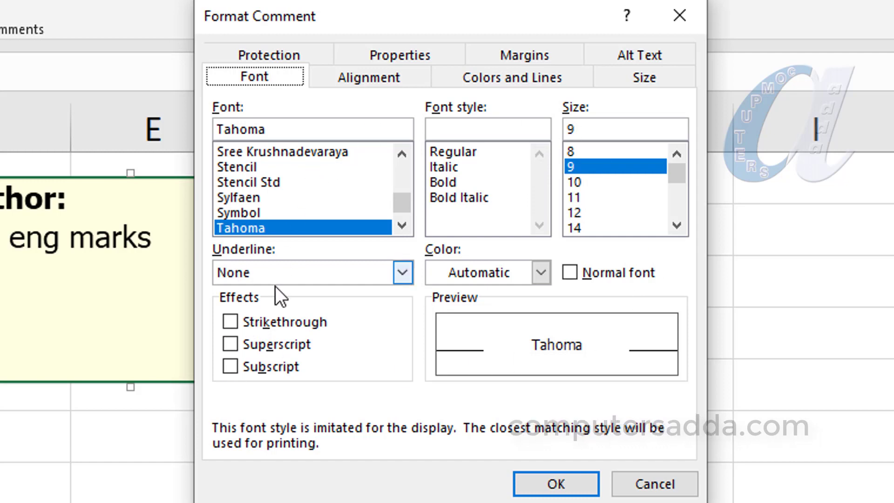
{"action": "left_click_drag", "start_coordinate": [400, 200], "coordinate": [400, 182]}
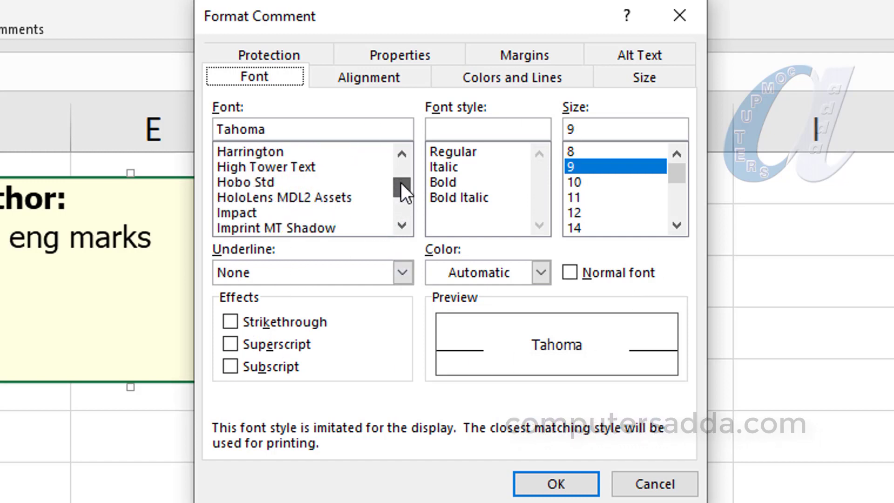
{"action": "left_click", "coordinate": [261, 186]}
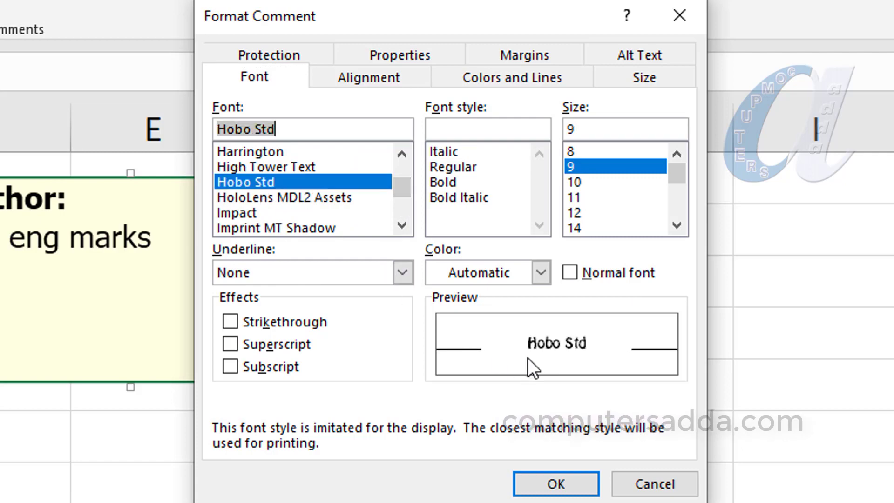
{"action": "left_click", "coordinate": [454, 179]}
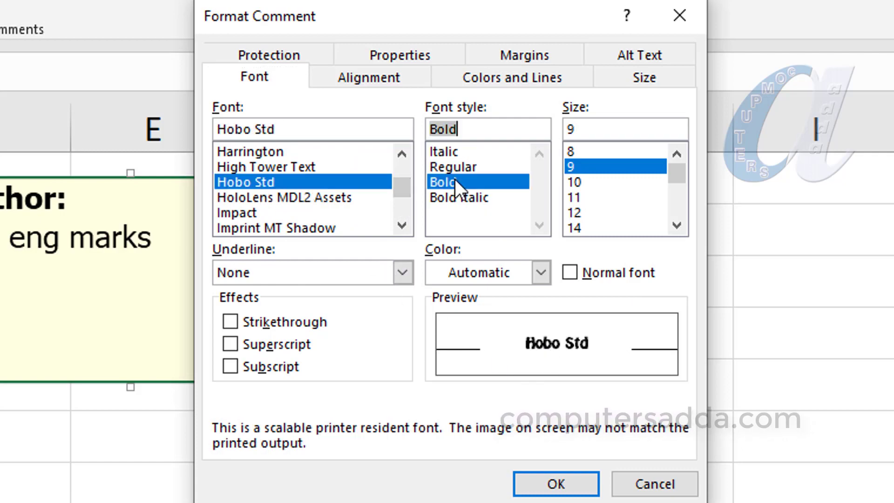
{"action": "left_click", "coordinate": [448, 155]}
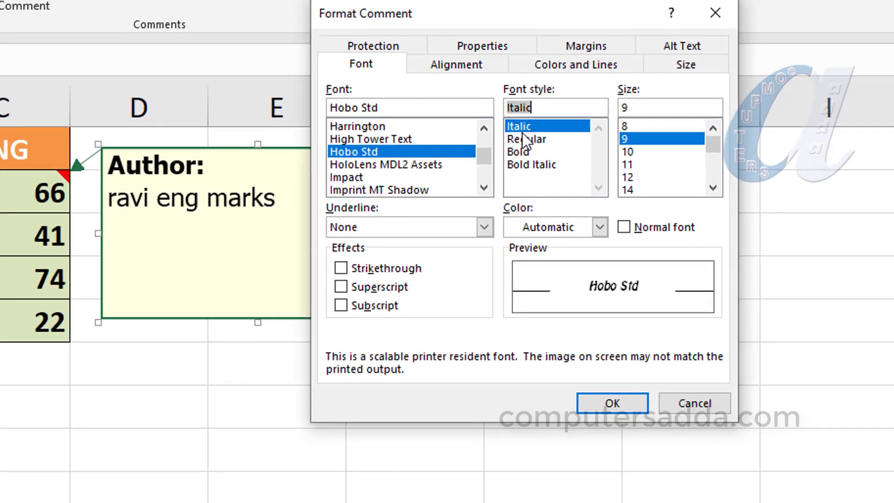
{"action": "left_click", "coordinate": [523, 137]}
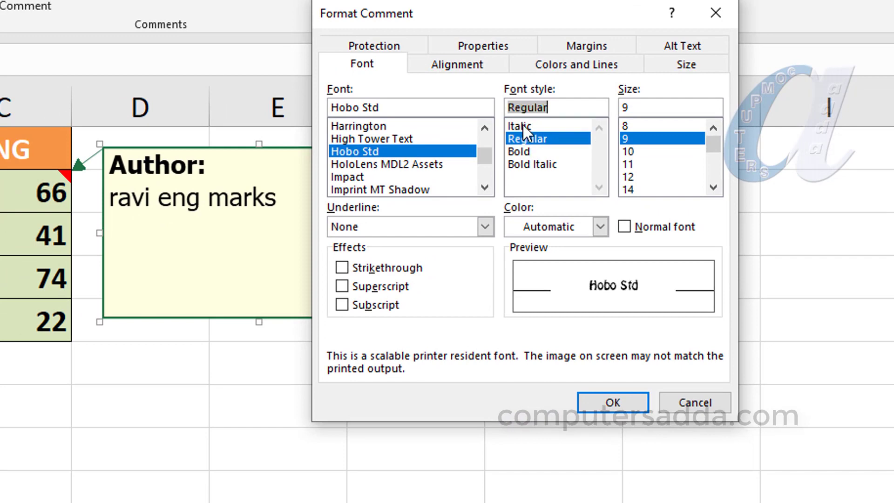
{"action": "left_click", "coordinate": [523, 124]}
{"action": "left_click", "coordinate": [628, 189]}
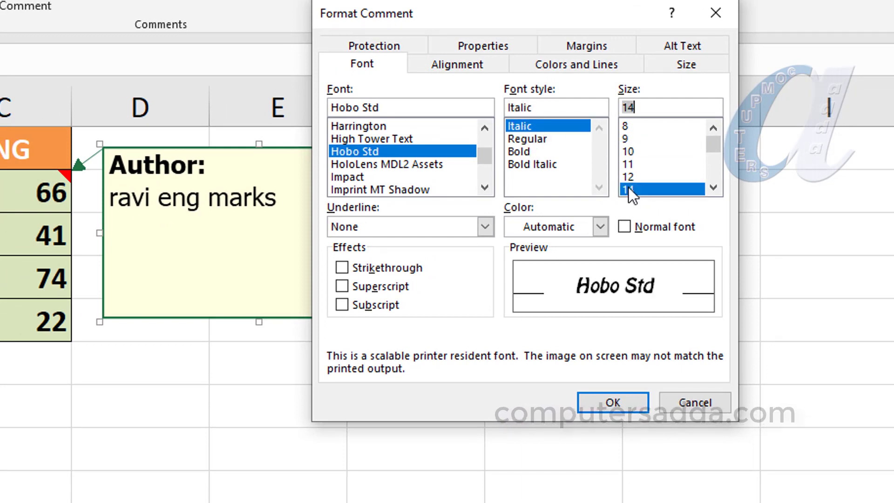
{"action": "left_click", "coordinate": [603, 400]}
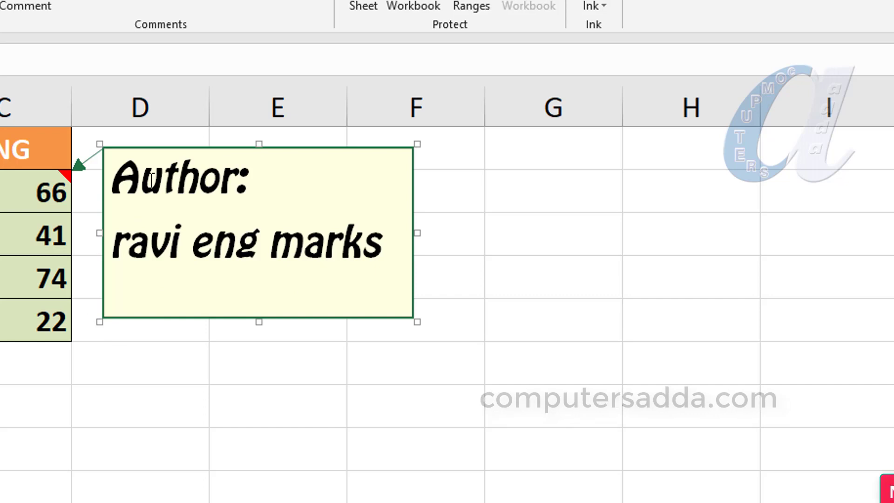
Step: Reduce the comment text to size 10 and fill the comment box with turquoise
{"action": "right_click", "coordinate": [154, 147]}
{"action": "left_click", "coordinate": [208, 381]}
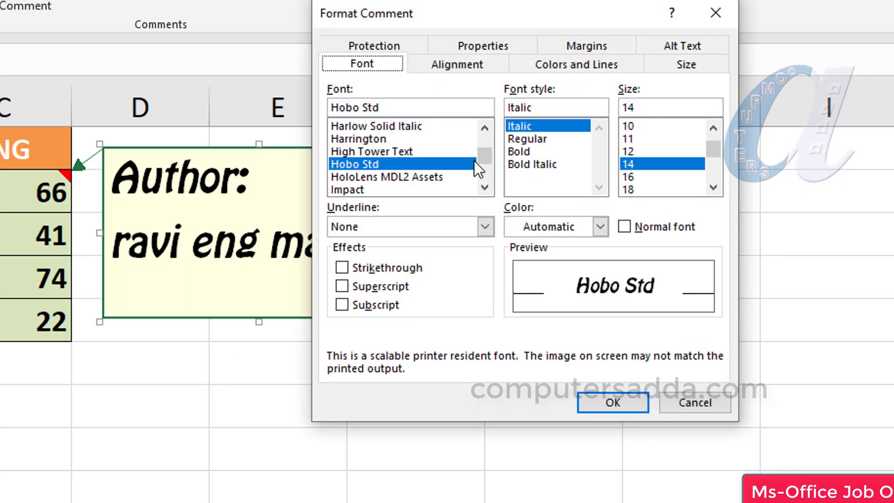
{"action": "left_click", "coordinate": [633, 128]}
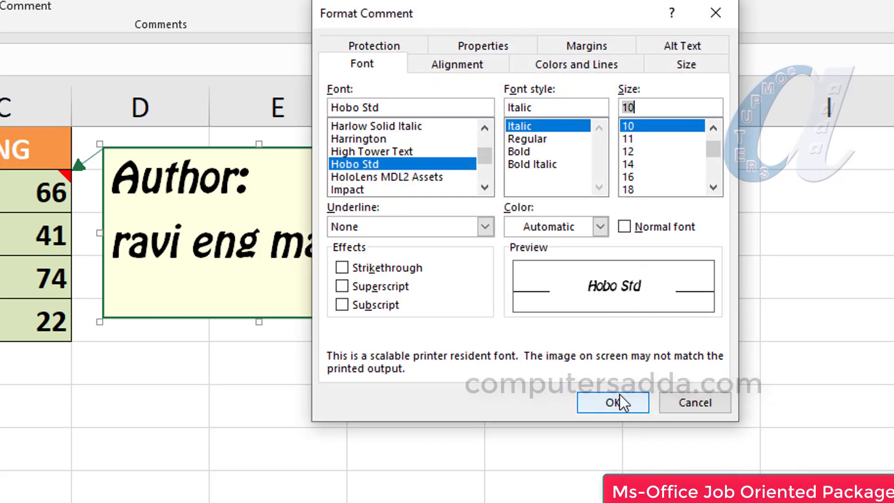
{"action": "left_click", "coordinate": [456, 63]}
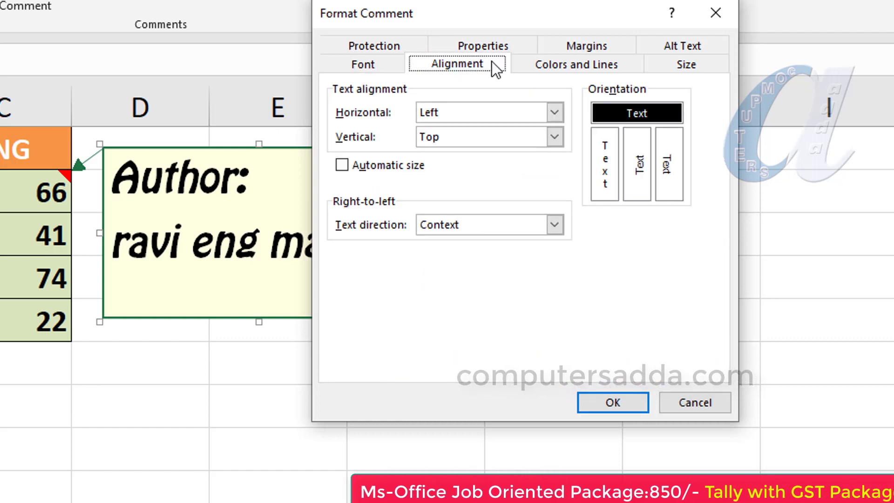
{"action": "left_click", "coordinate": [561, 65]}
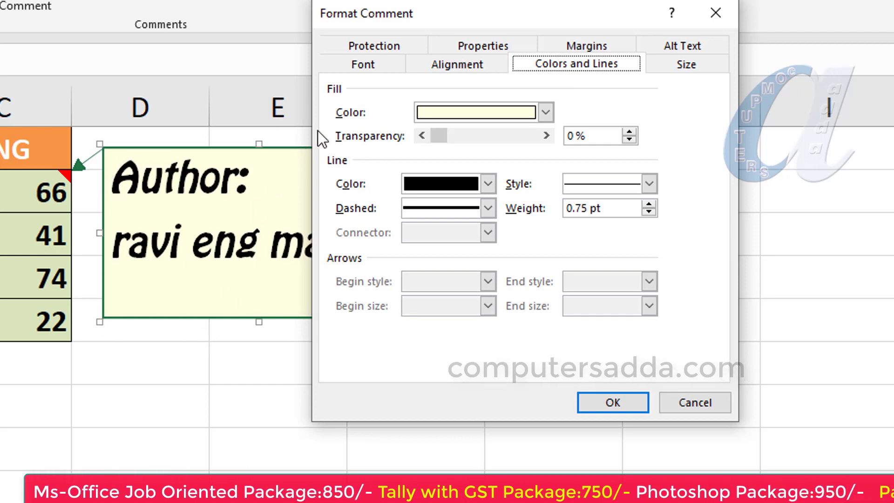
{"action": "left_click", "coordinate": [545, 112]}
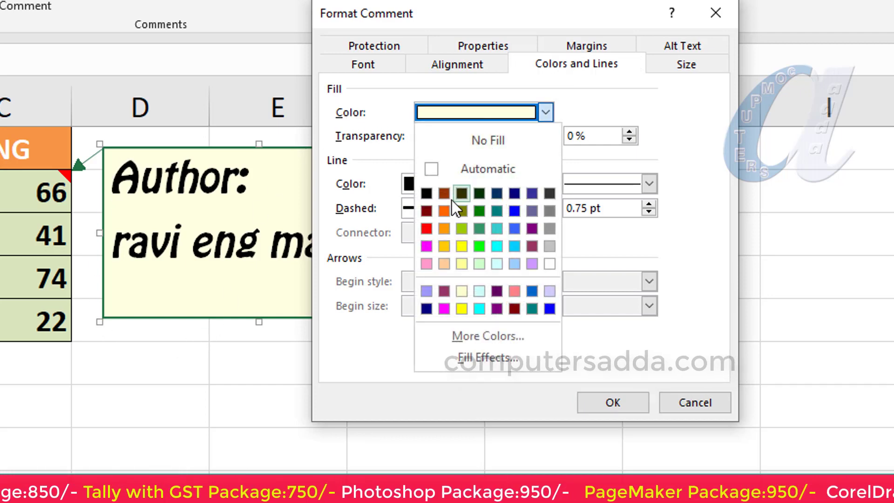
{"action": "left_click", "coordinate": [498, 247]}
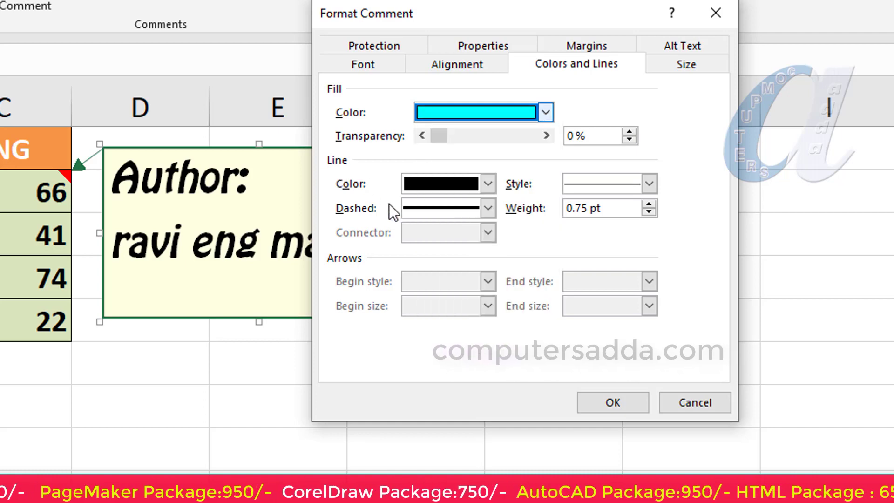
{"action": "left_click", "coordinate": [651, 185]}
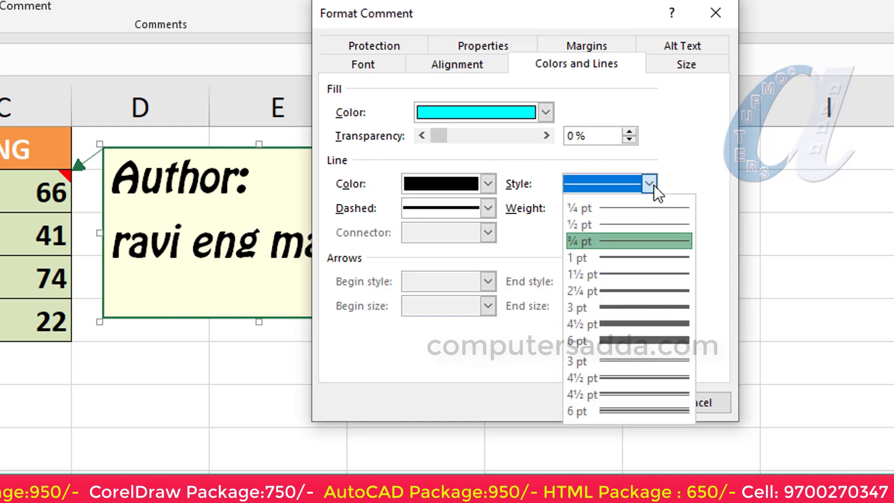
{"action": "left_click", "coordinate": [441, 208]}
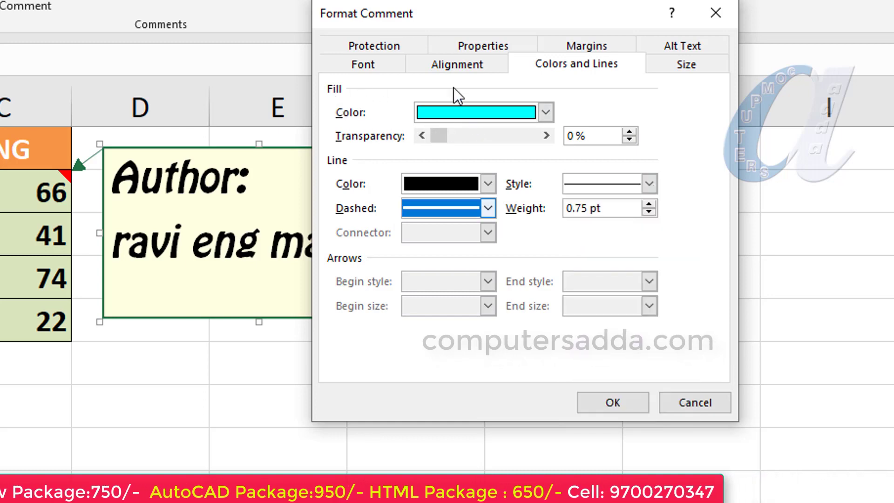
{"action": "left_click", "coordinate": [367, 65]}
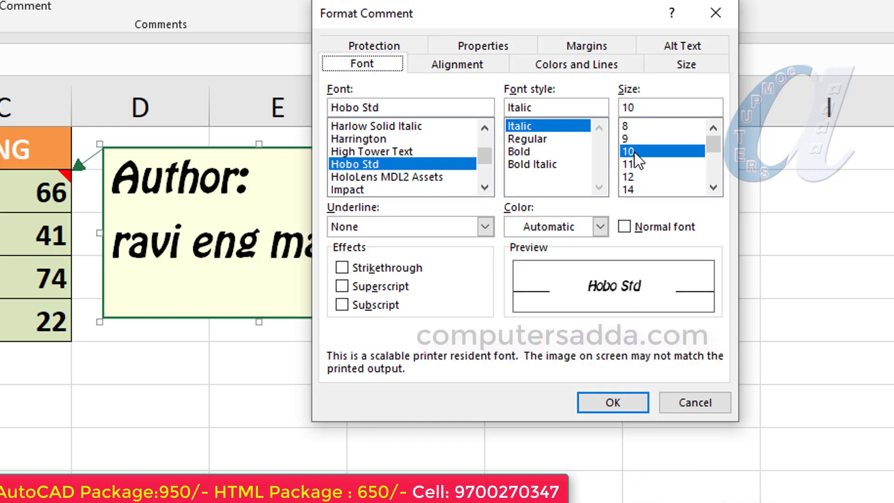
{"action": "left_click", "coordinate": [621, 401]}
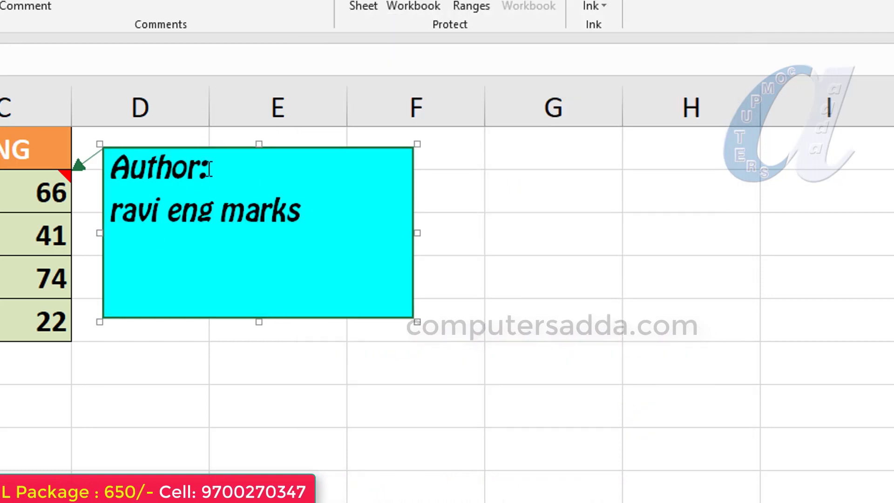
Step: Set the C2 comment's horizontal and vertical text alignment to Center
{"action": "right_click", "coordinate": [196, 146]}
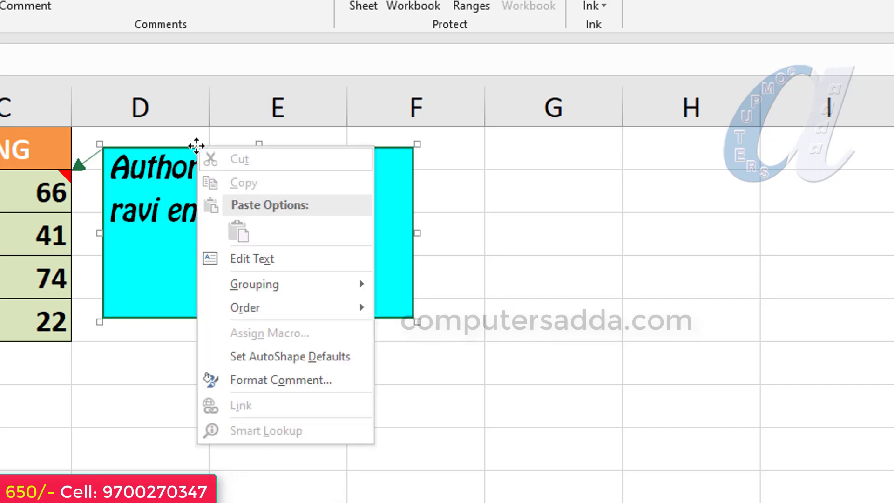
{"action": "left_click", "coordinate": [235, 381]}
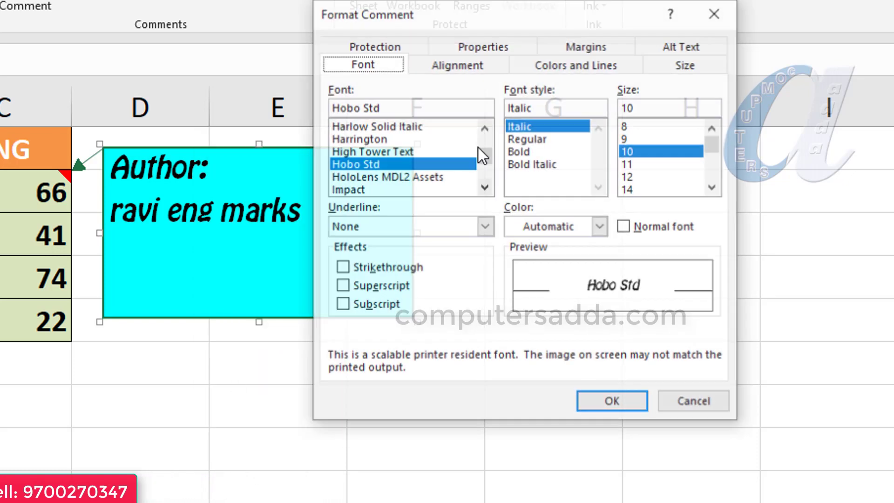
{"action": "left_click", "coordinate": [457, 64]}
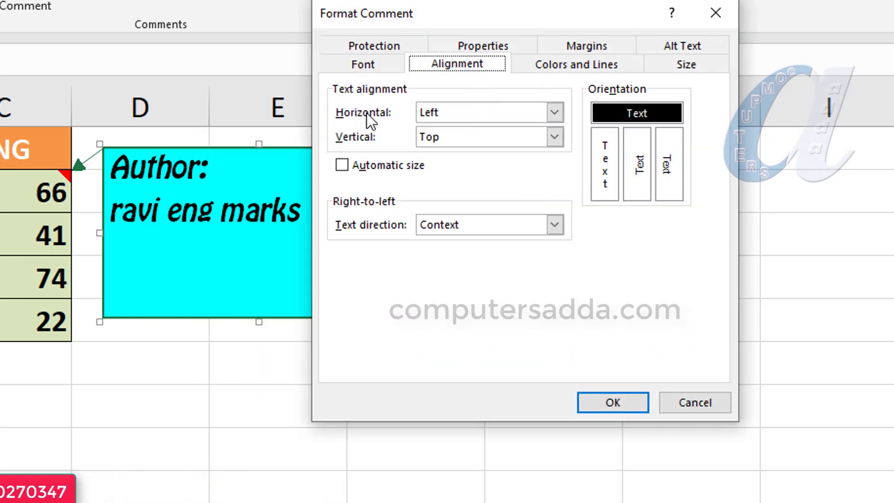
{"action": "left_click", "coordinate": [554, 112]}
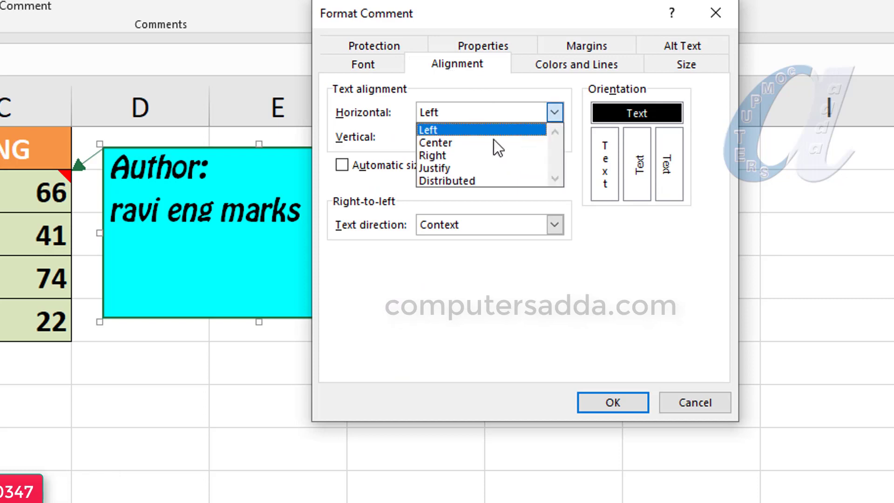
{"action": "left_click", "coordinate": [458, 141]}
{"action": "left_click", "coordinate": [554, 136]}
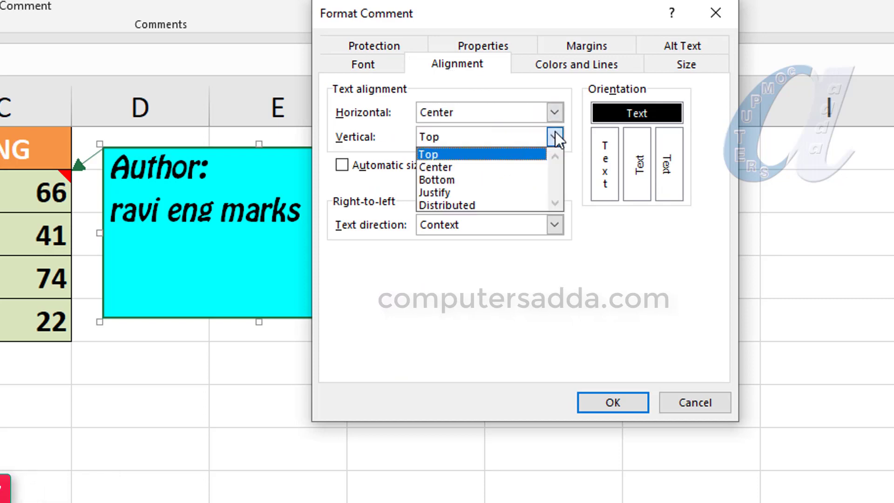
{"action": "left_click", "coordinate": [434, 167]}
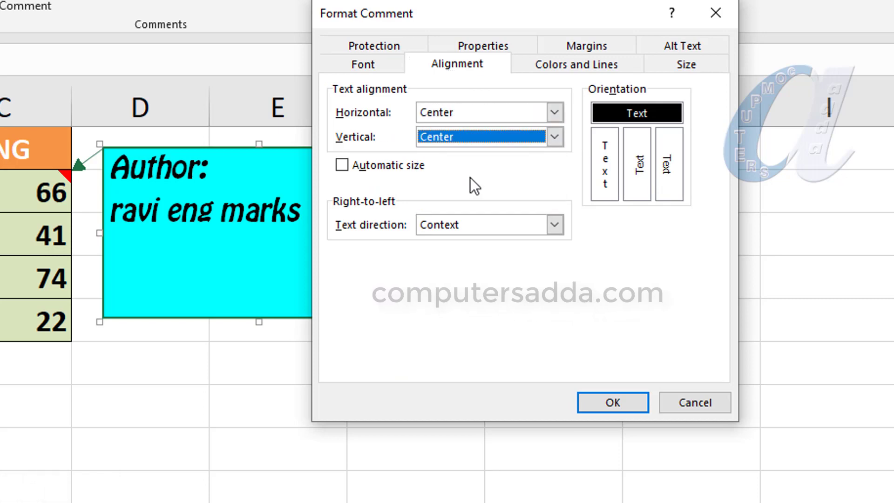
{"action": "left_click", "coordinate": [607, 411]}
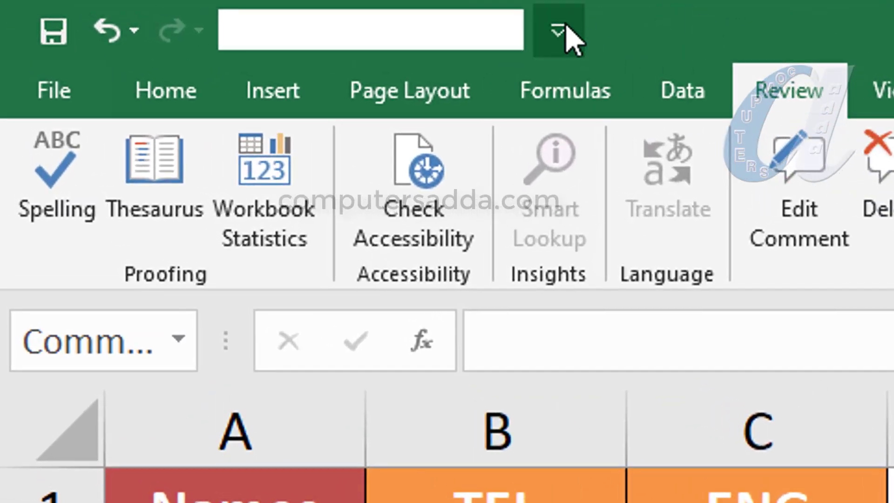
Step: Add Change Shape from All Commands to the Quick Access Toolbar
{"action": "left_click", "coordinate": [563, 30]}
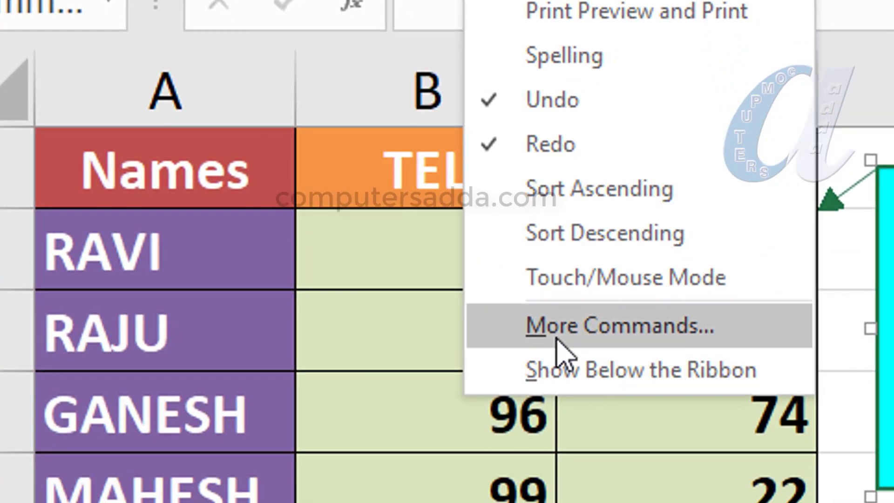
{"action": "left_click", "coordinate": [556, 338]}
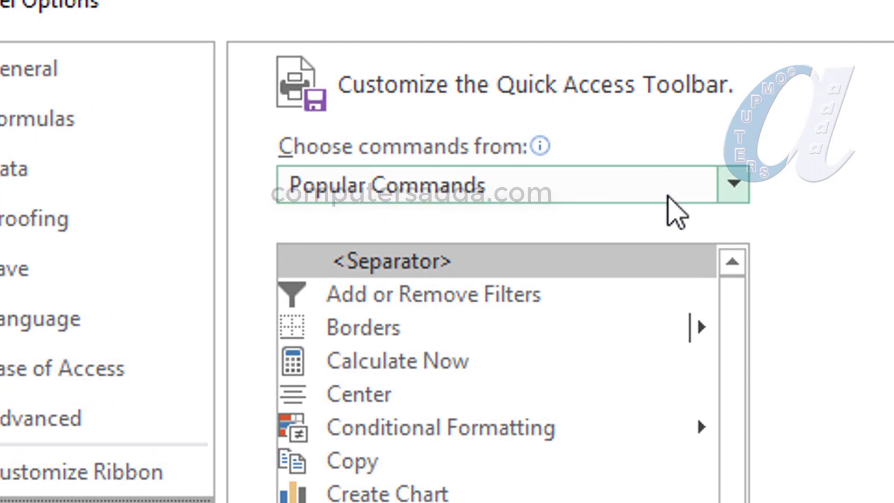
{"action": "left_click", "coordinate": [739, 182]}
{"action": "left_click", "coordinate": [355, 303]}
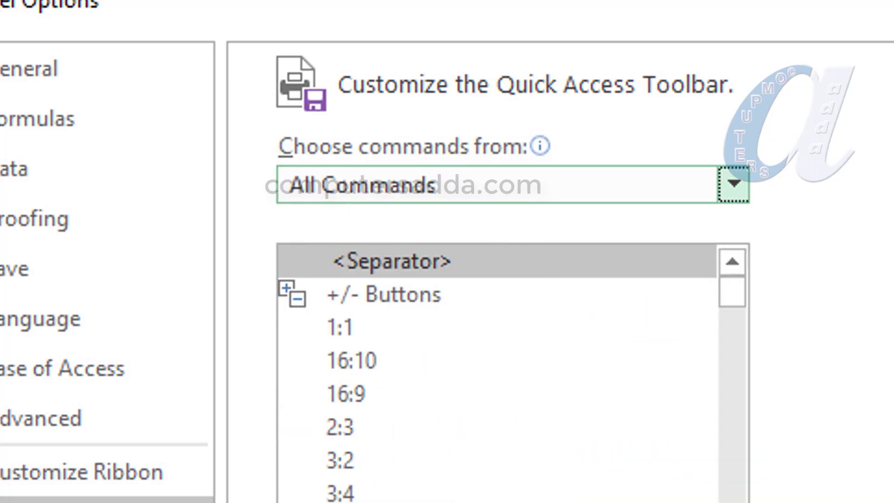
{"action": "left_click_drag", "start_coordinate": [737, 304], "coordinate": [739, 324]}
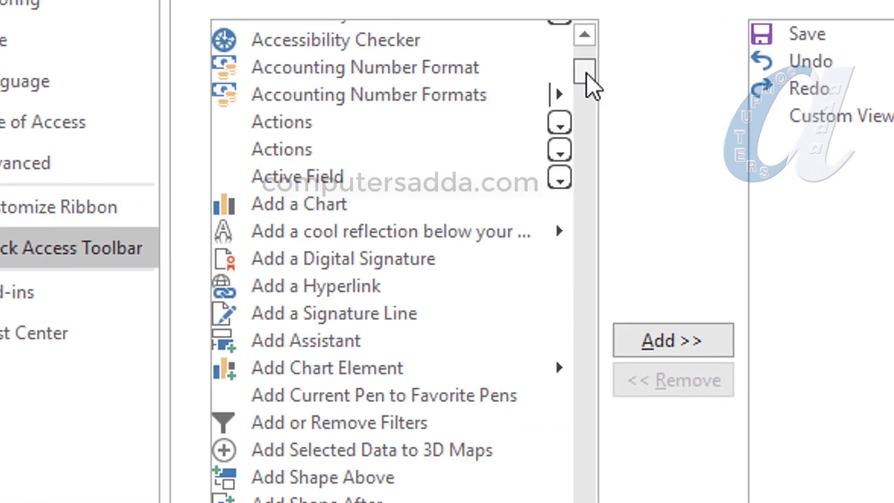
{"action": "left_click_drag", "start_coordinate": [586, 73], "coordinate": [586, 126]}
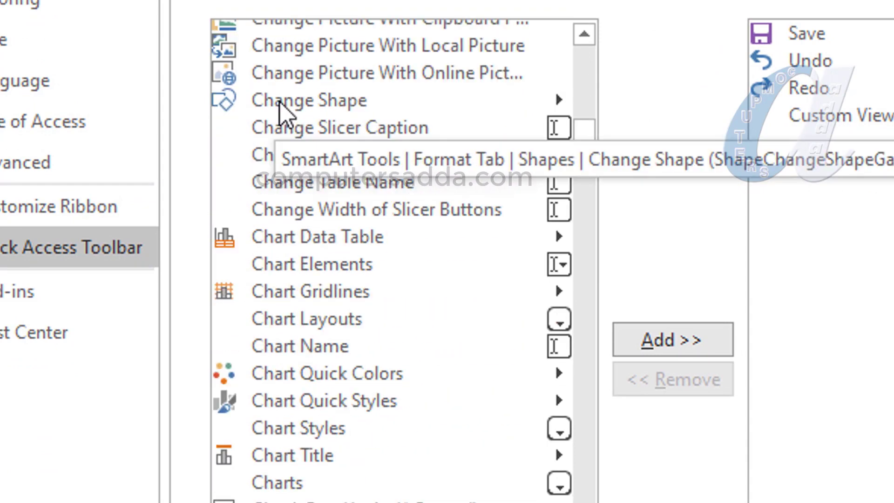
{"action": "left_click", "coordinate": [276, 109]}
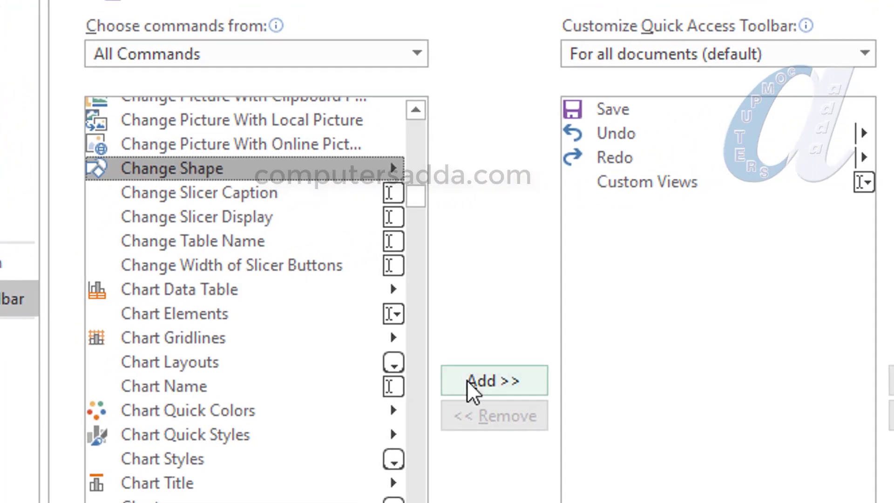
{"action": "left_click", "coordinate": [467, 378]}
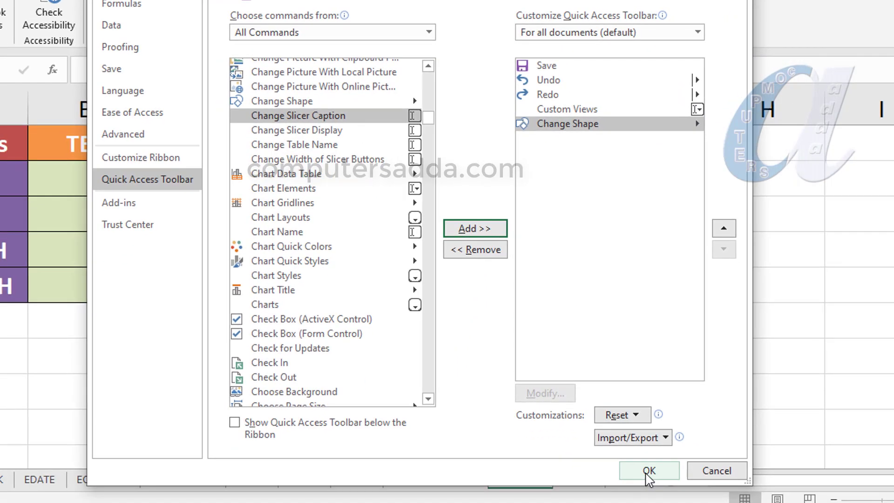
{"action": "left_click", "coordinate": [649, 473]}
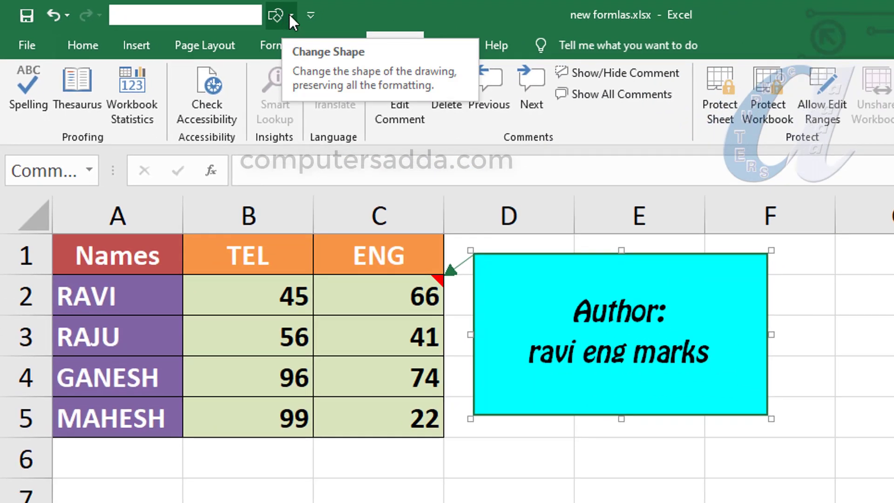
Step: Reshape the comment box into a notched right arrow, then into a Flowchart Display shape
{"action": "left_click", "coordinate": [291, 16]}
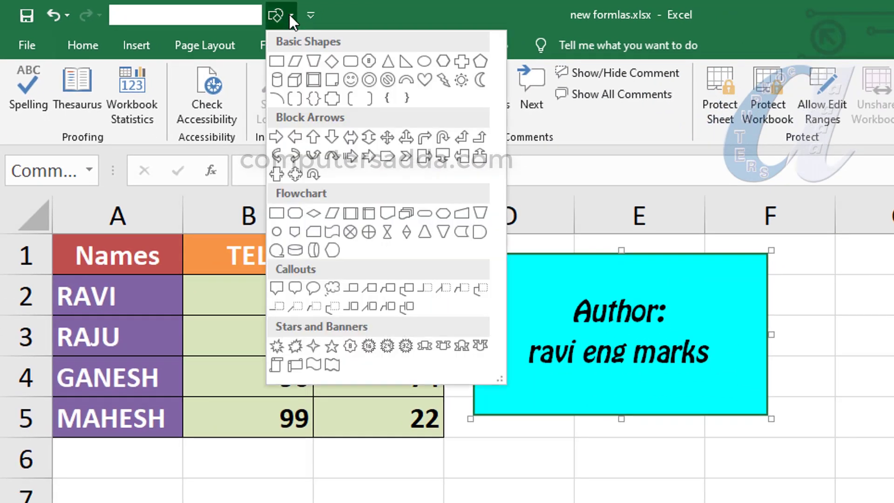
{"action": "left_click", "coordinate": [369, 156]}
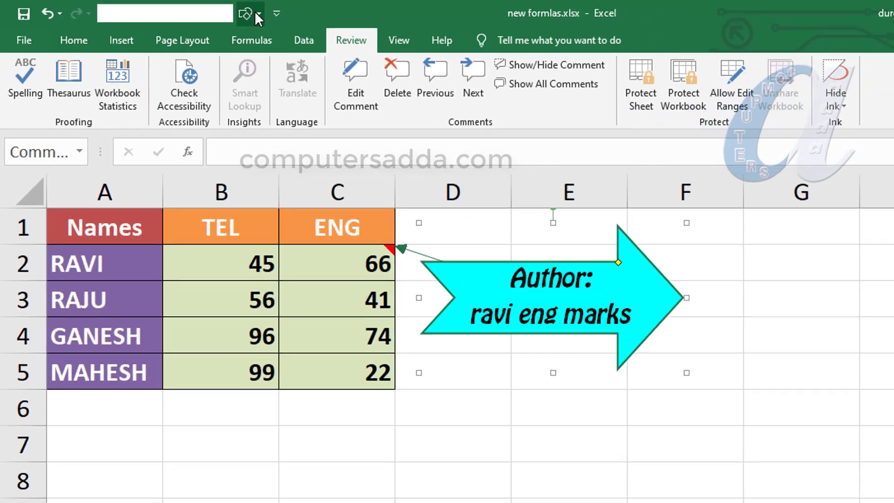
{"action": "left_click", "coordinate": [290, 16]}
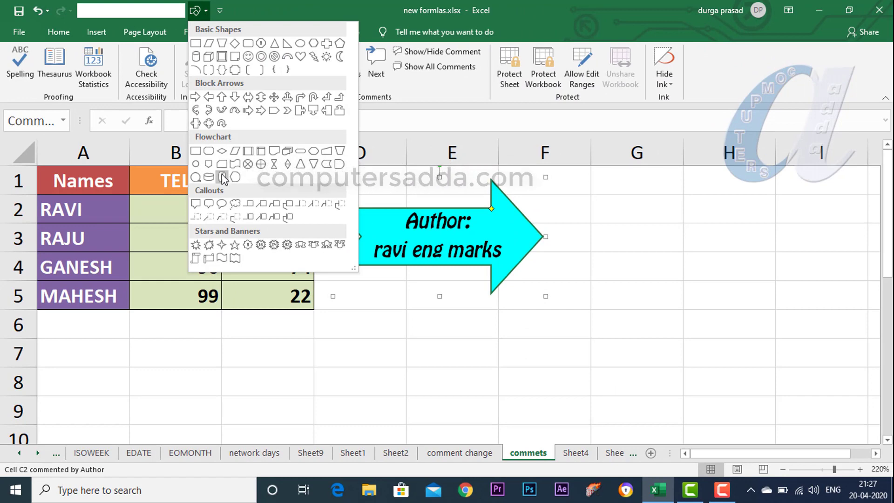
{"action": "left_click", "coordinate": [223, 177]}
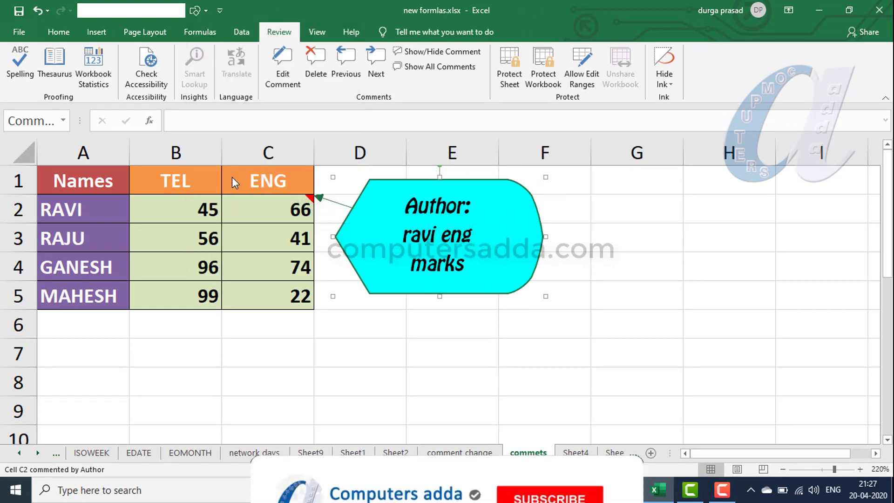